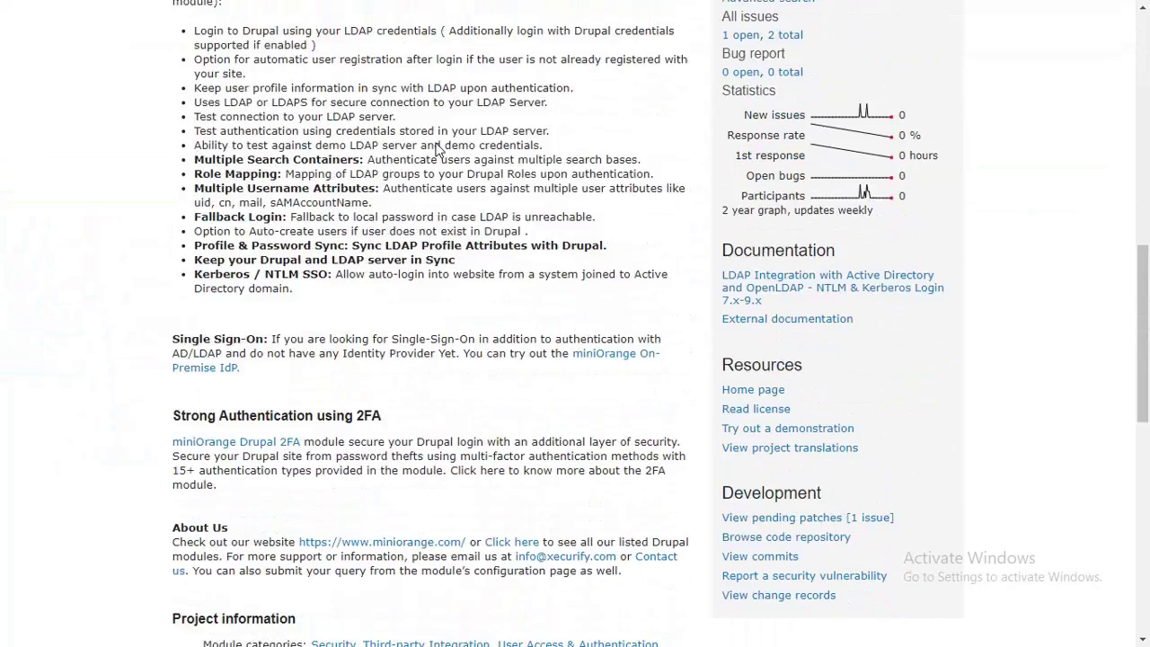
scroll(438, 148, "down", 9)
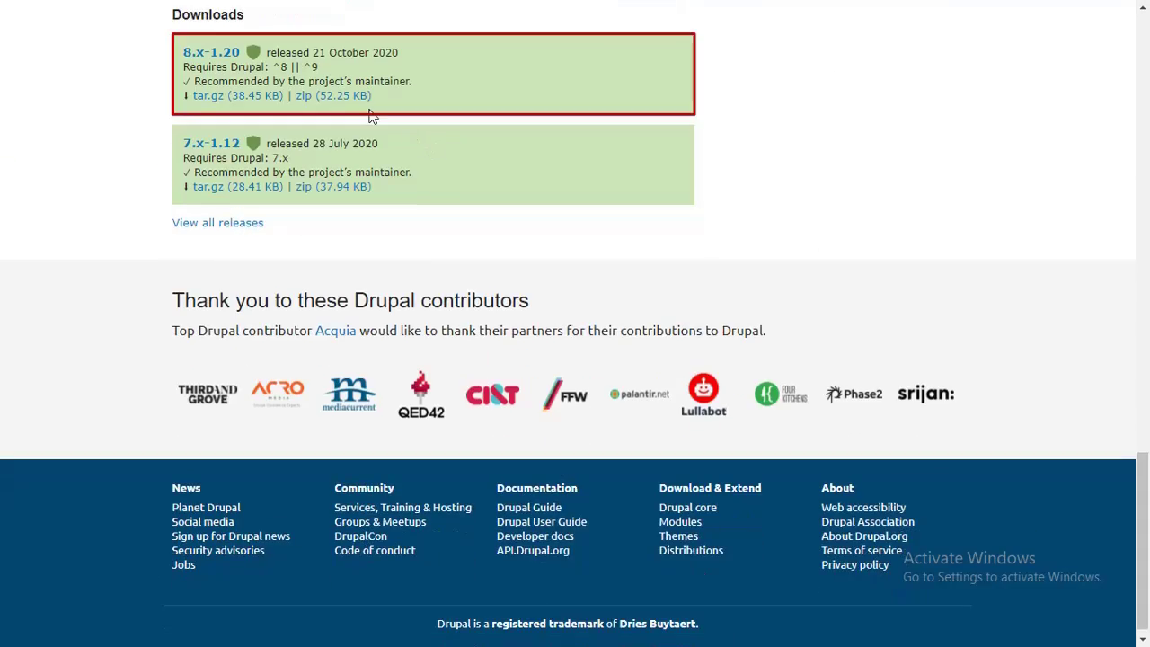
Download the ldap_auth 8.x-1.20 zip and install it through Extend > Install new module
left_click(331, 98)
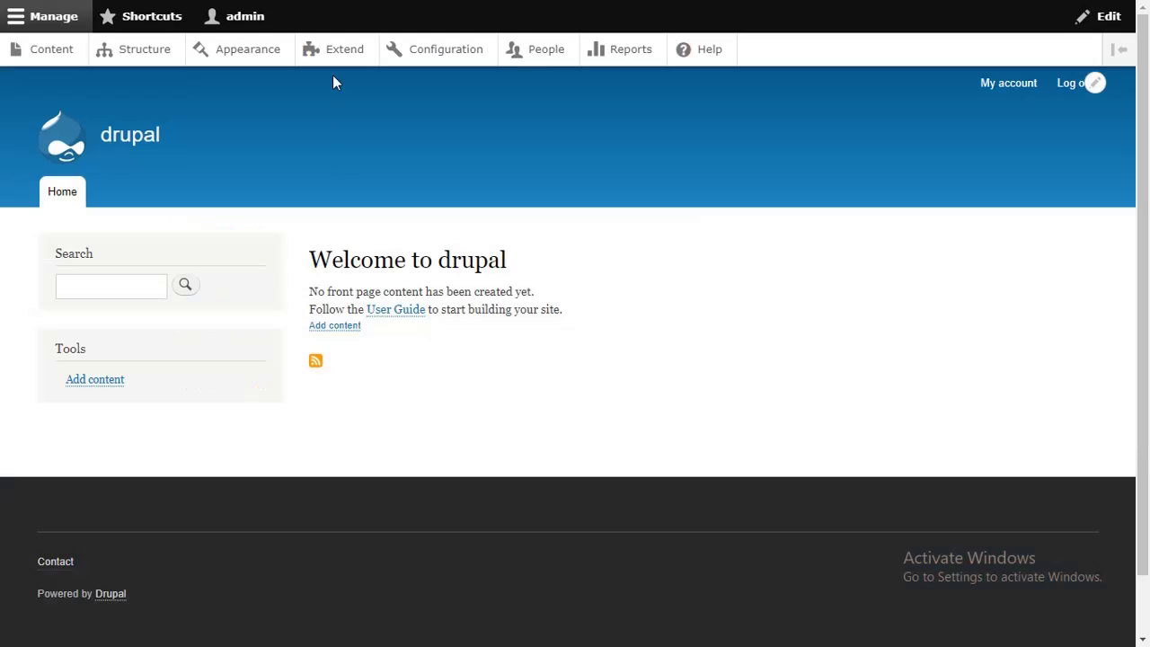
left_click(337, 57)
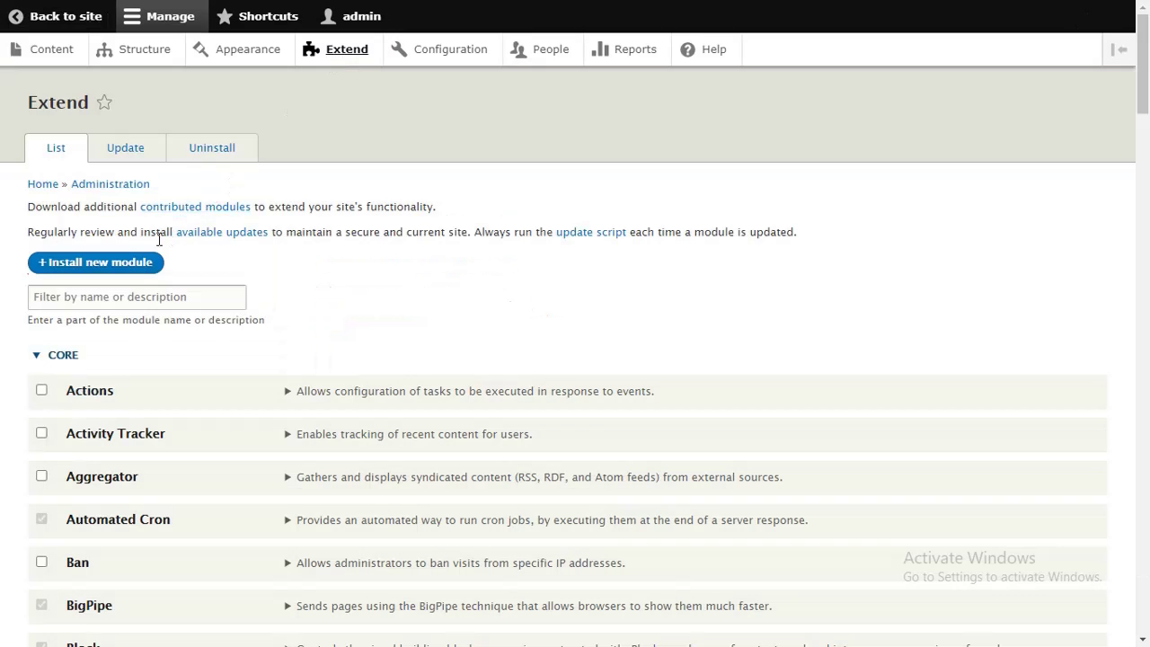
left_click(149, 262)
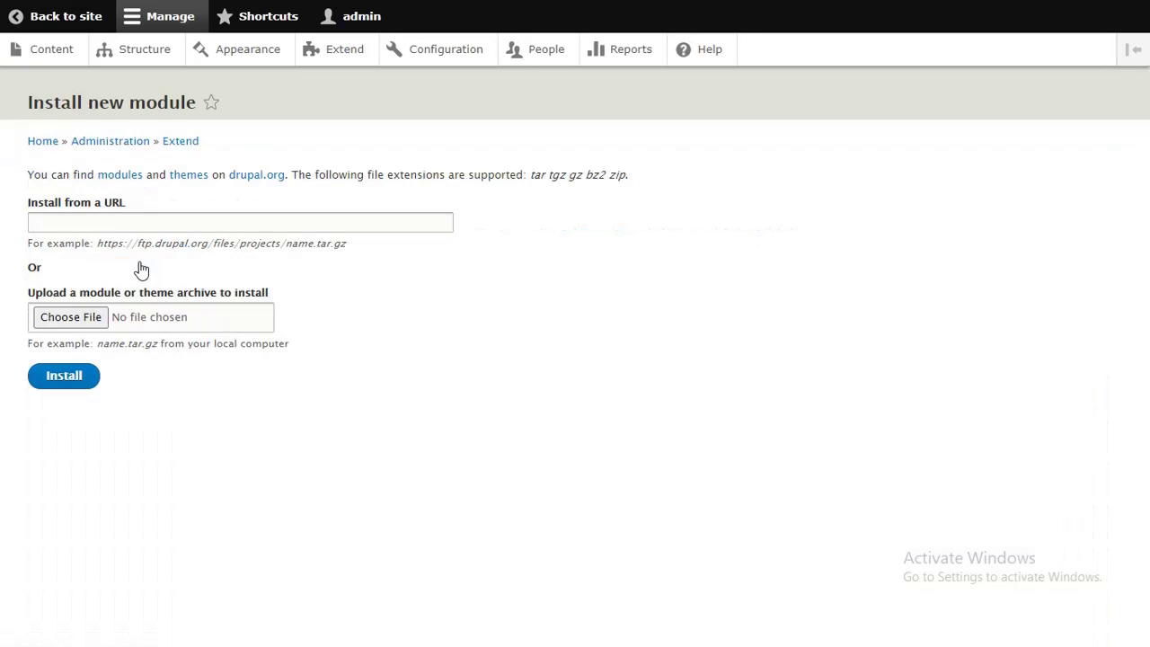
left_click(95, 319)
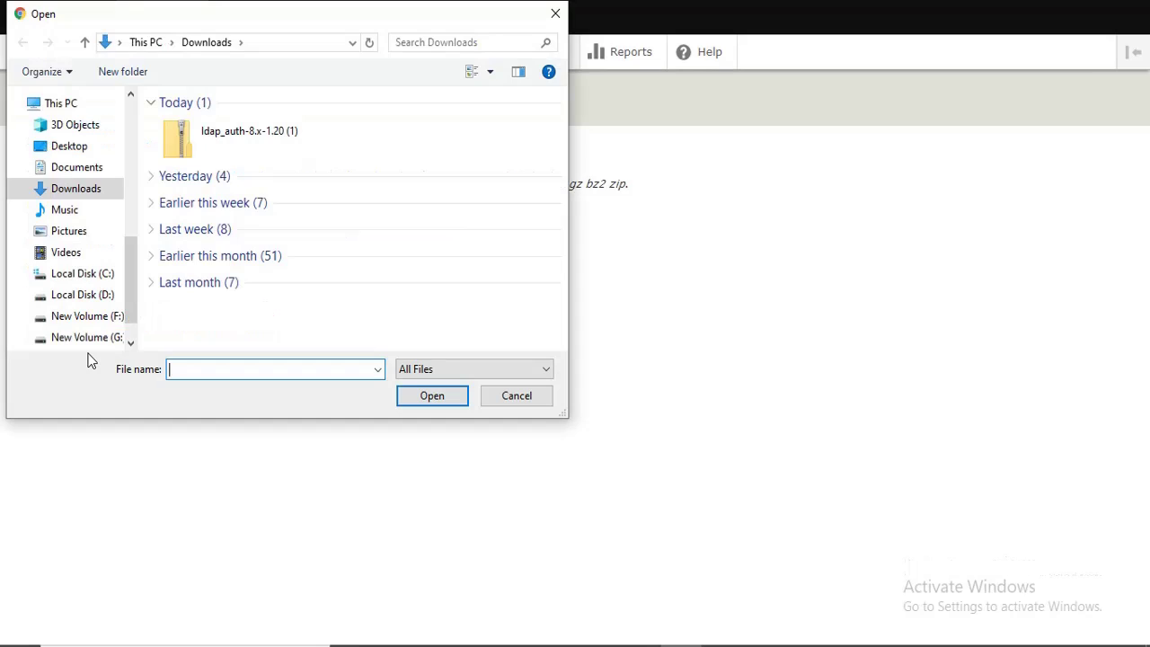
left_click(244, 123)
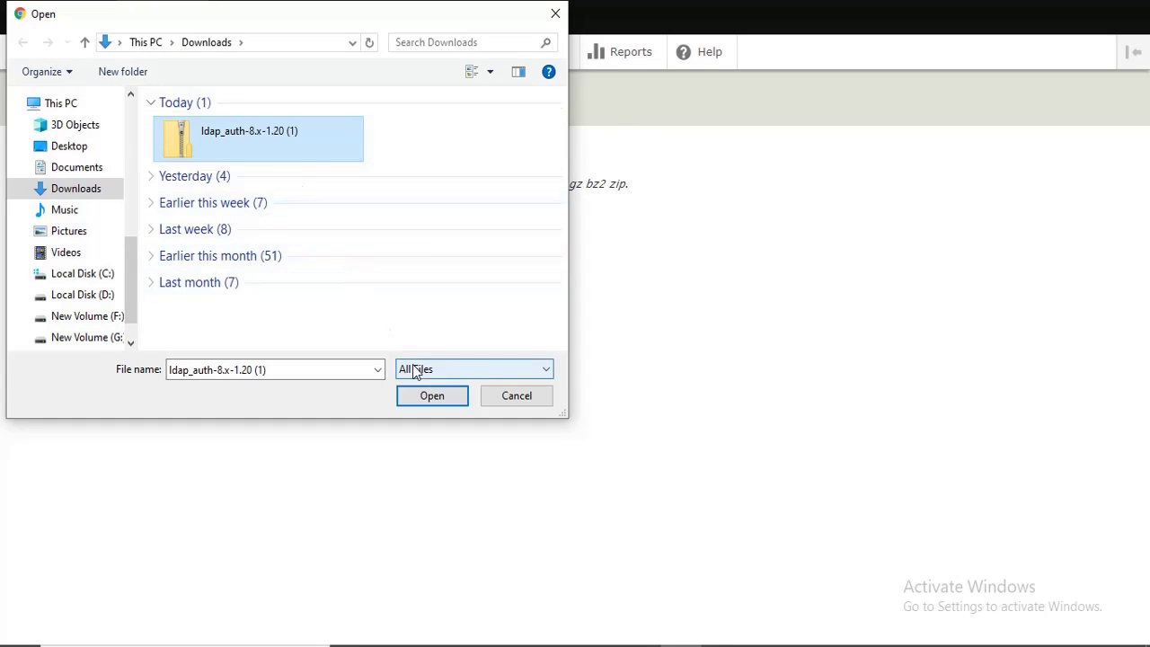
left_click(431, 395)
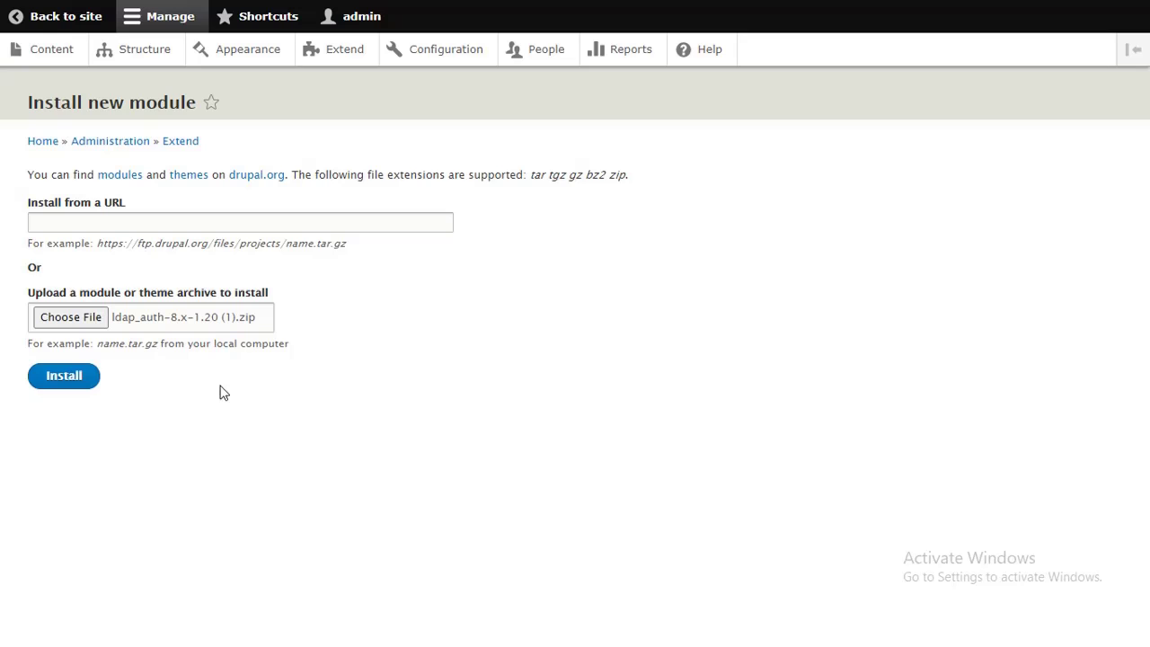
left_click(63, 376)
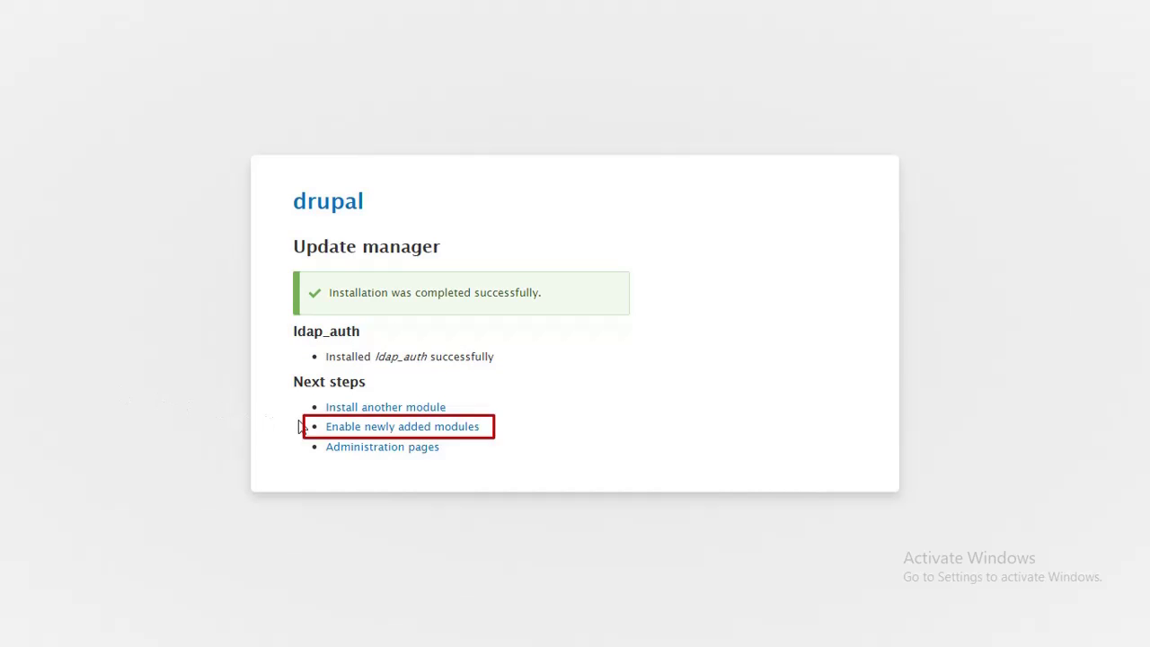
Filter the module list for 'ldap', tick the LDAP Integration module and install it
left_click(351, 432)
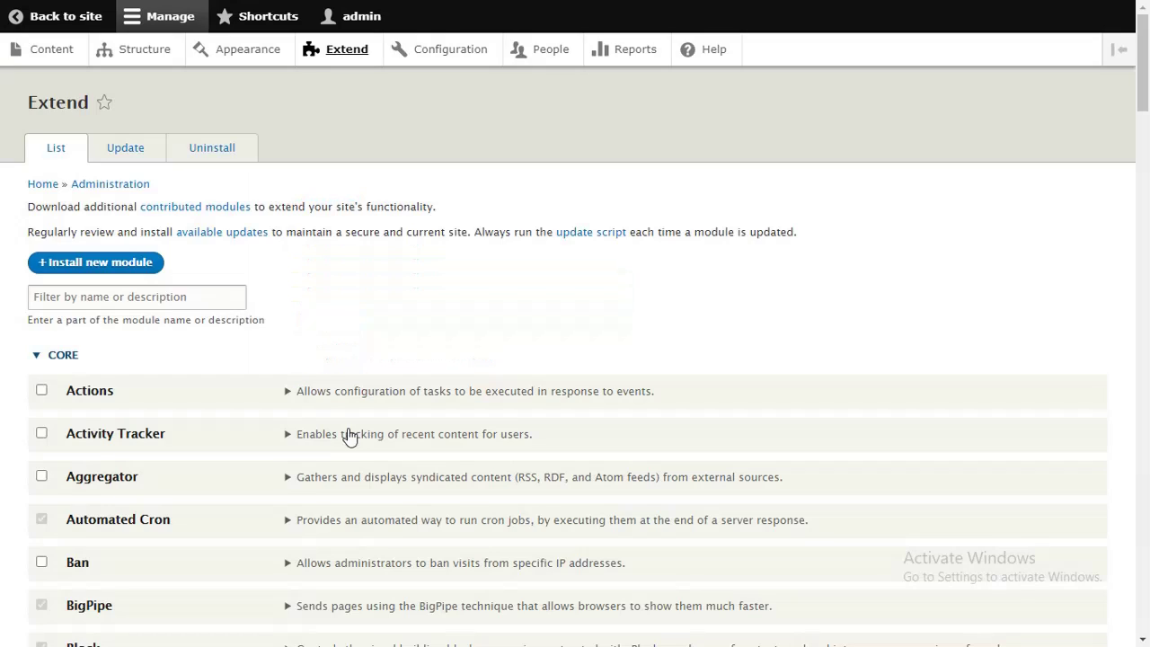
left_click(224, 302)
type("ldap")
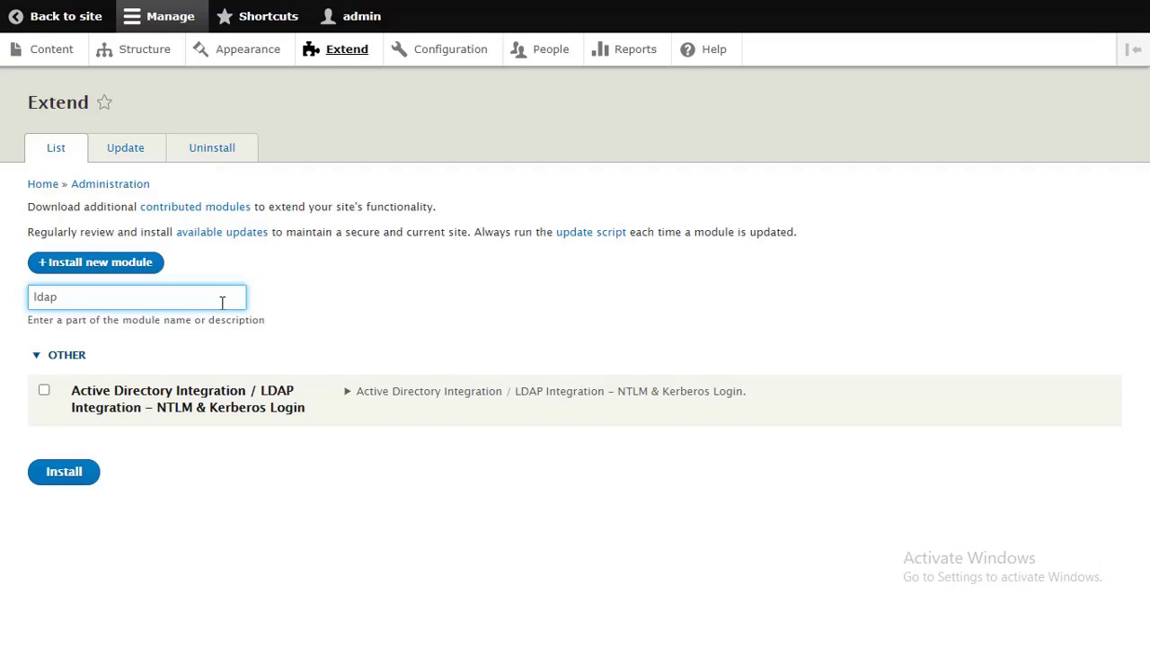
left_click(45, 390)
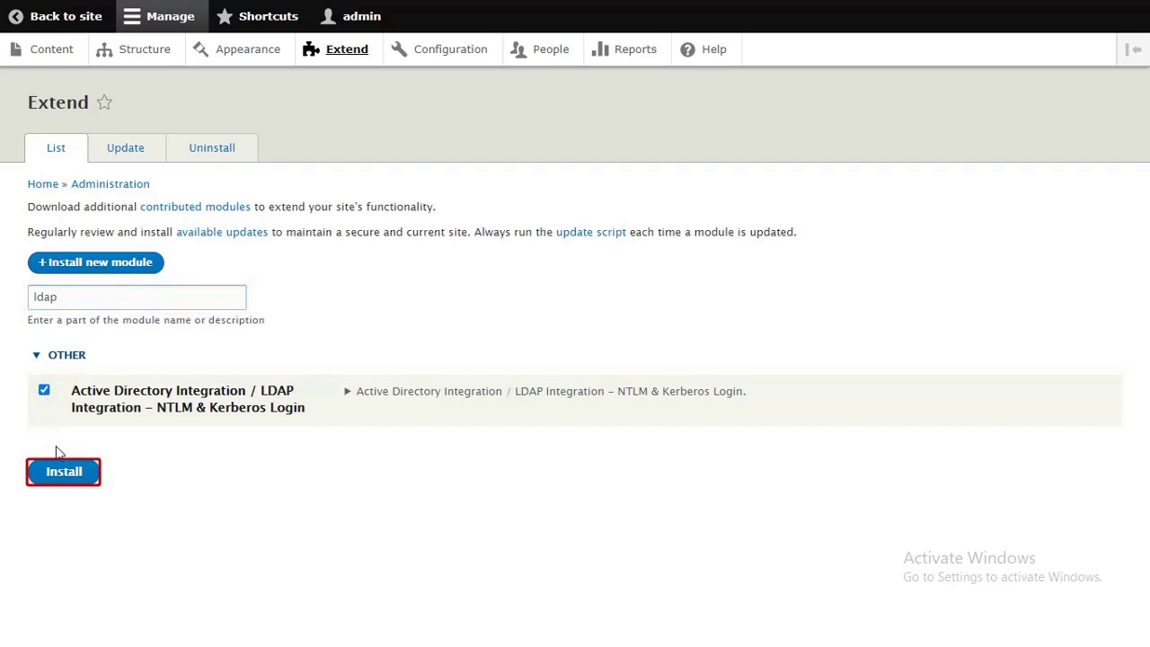
left_click(57, 473)
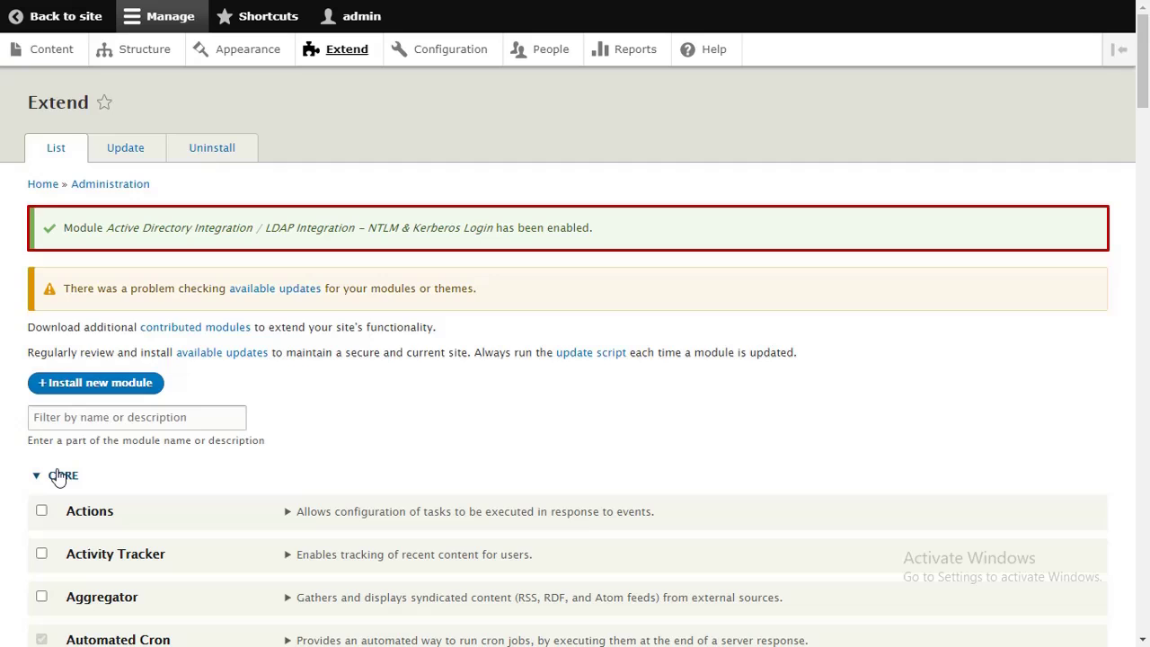
left_click(58, 475)
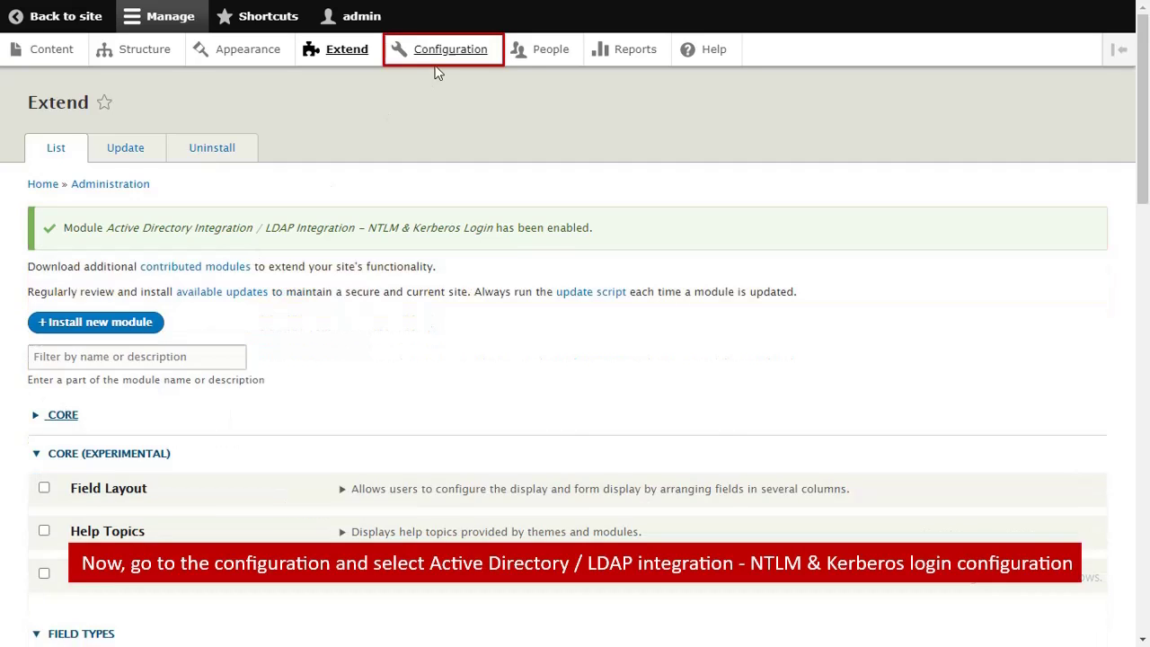
In the LDAP module configuration, enter the AD server address on port 389 and contact the server
left_click(441, 70)
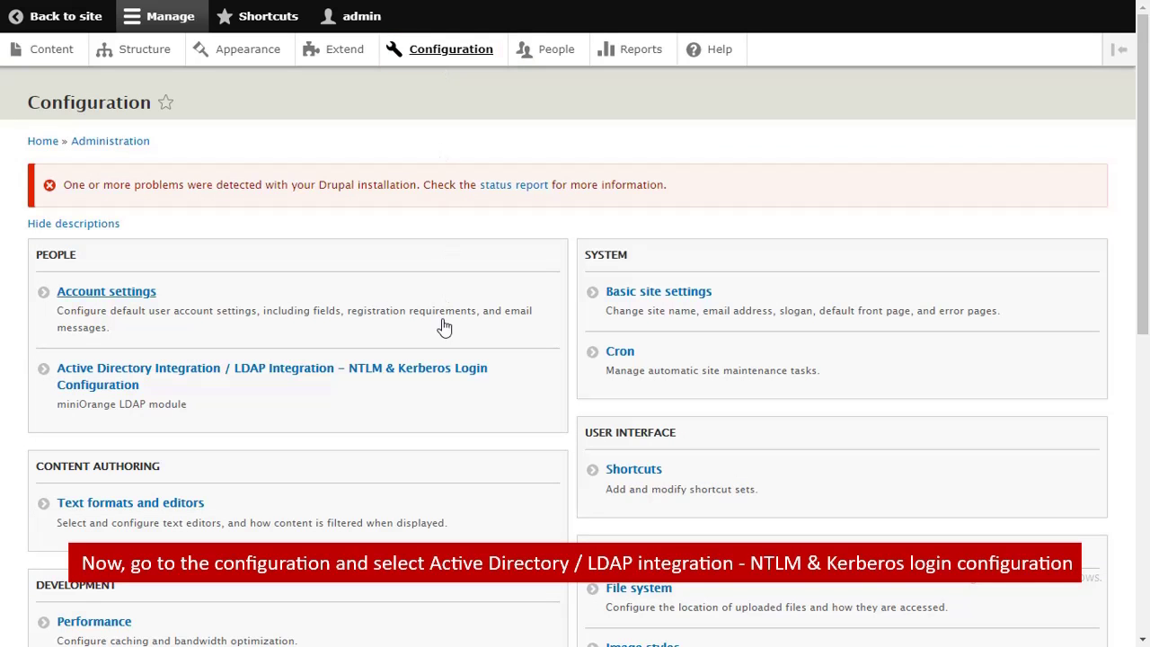
left_click(443, 369)
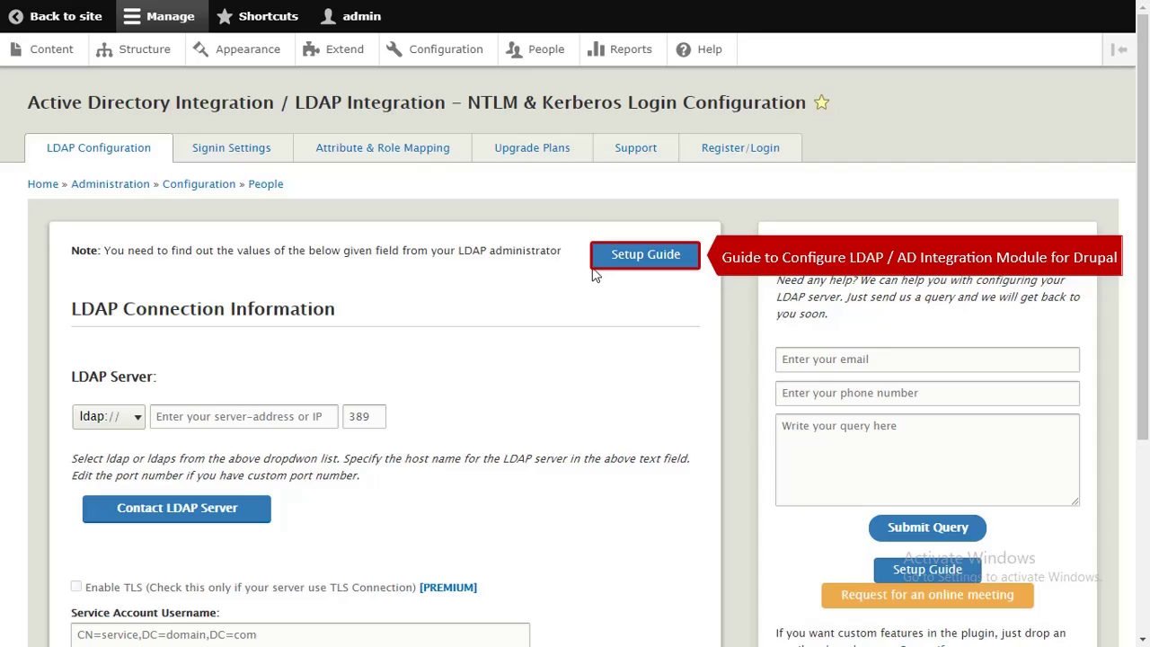
left_click(317, 416)
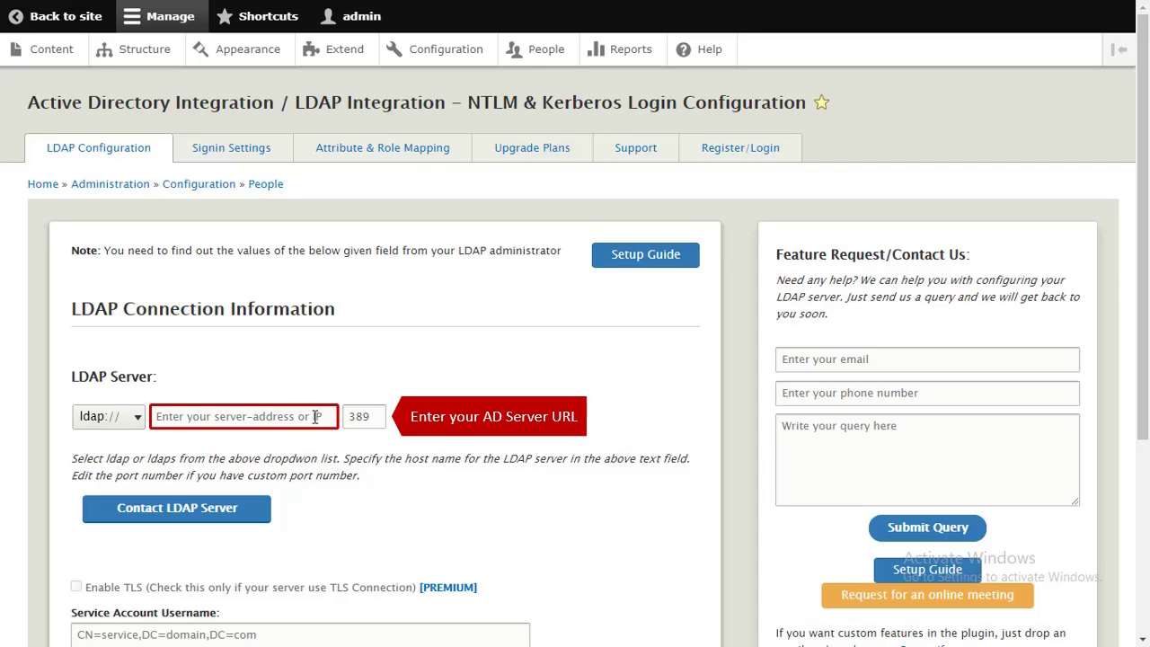
key("ctrl+v")
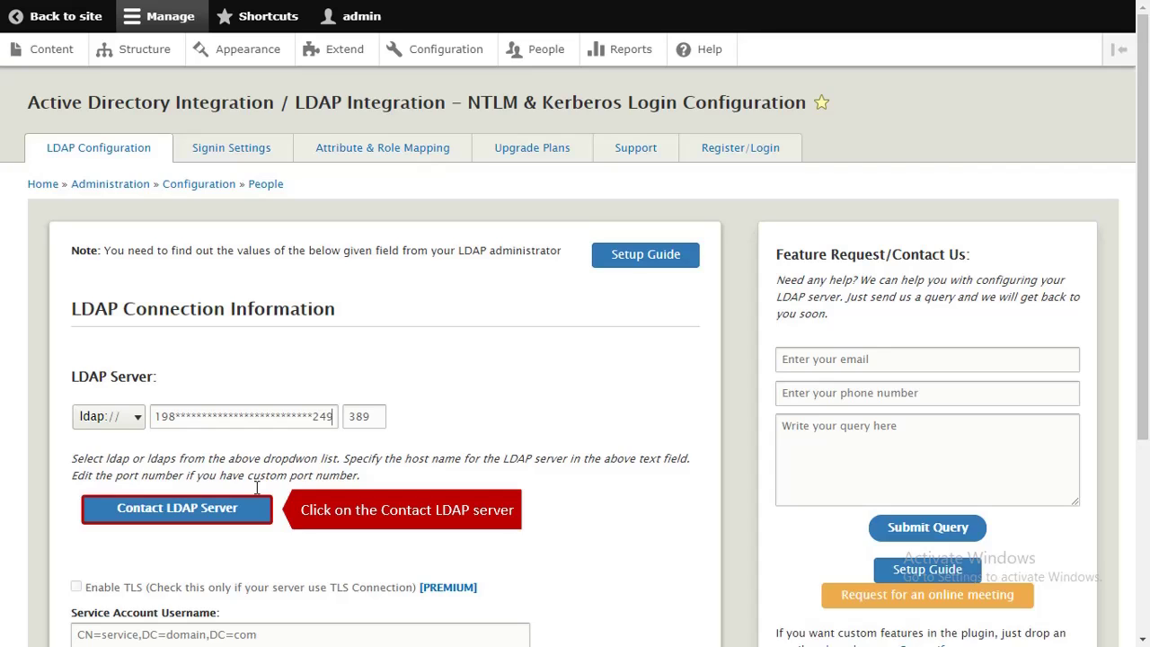
left_click(242, 510)
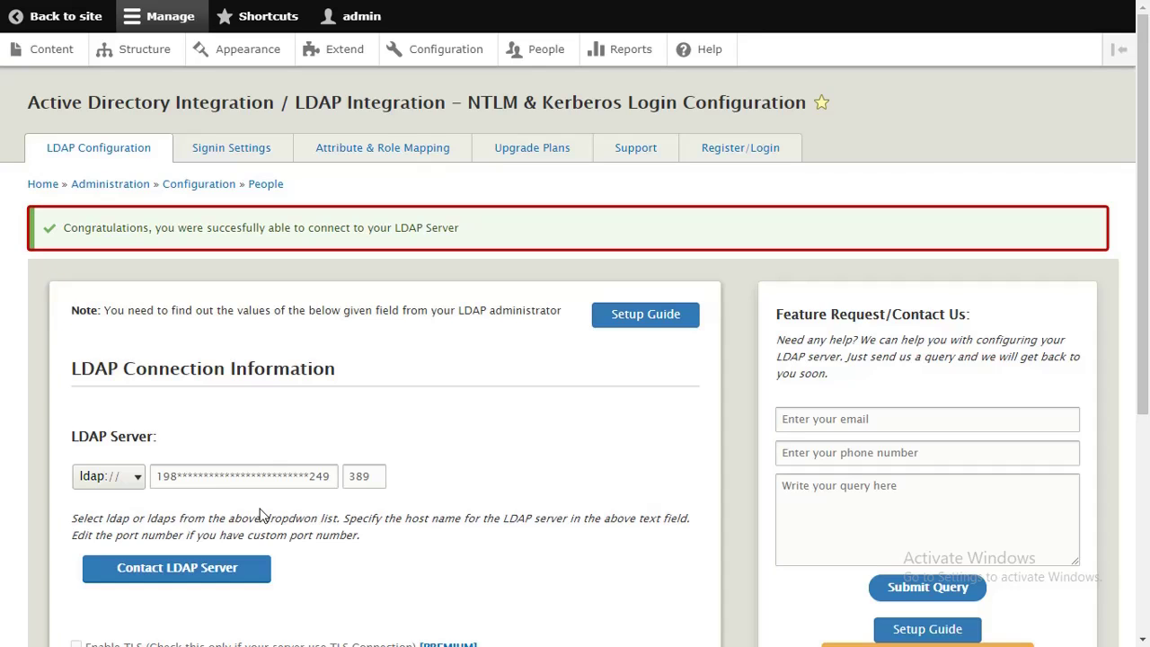
Enter the service account username and password, then run a successful Test Connection
scroll(259, 514, "down", 4)
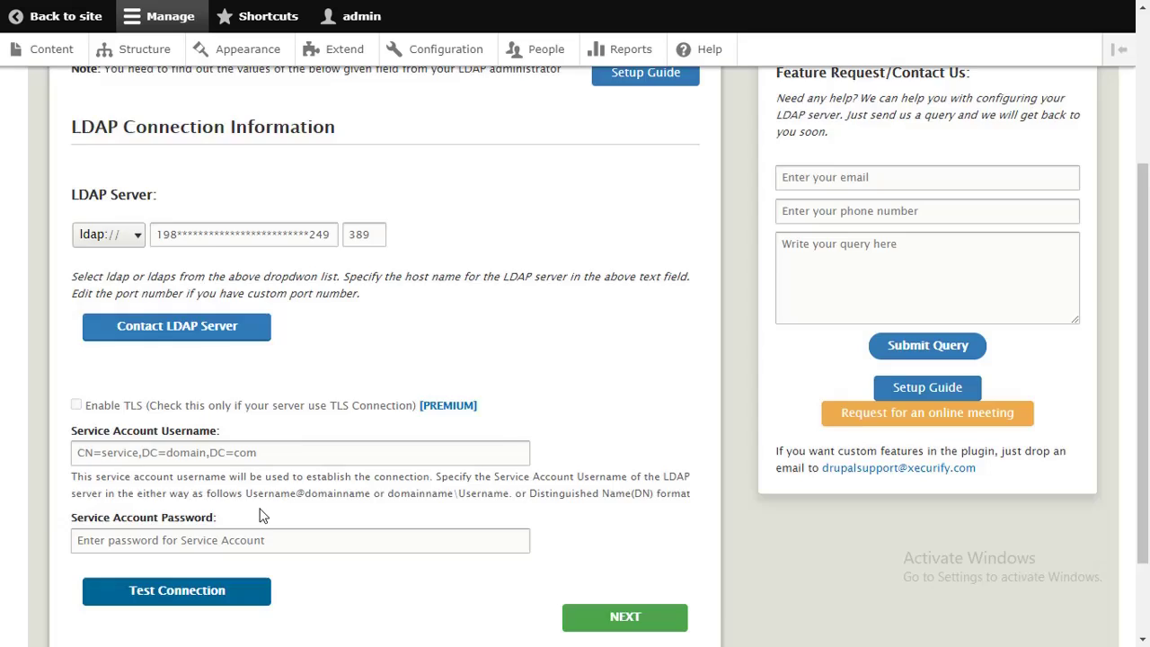
left_click(185, 343)
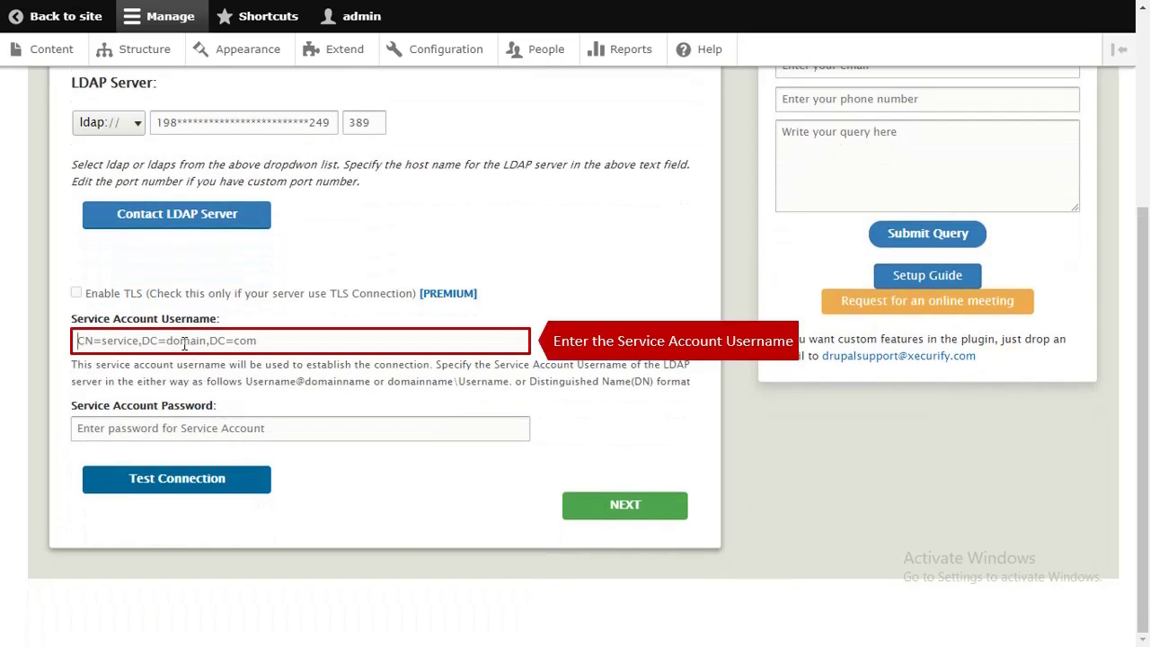
key("ctrl+v")
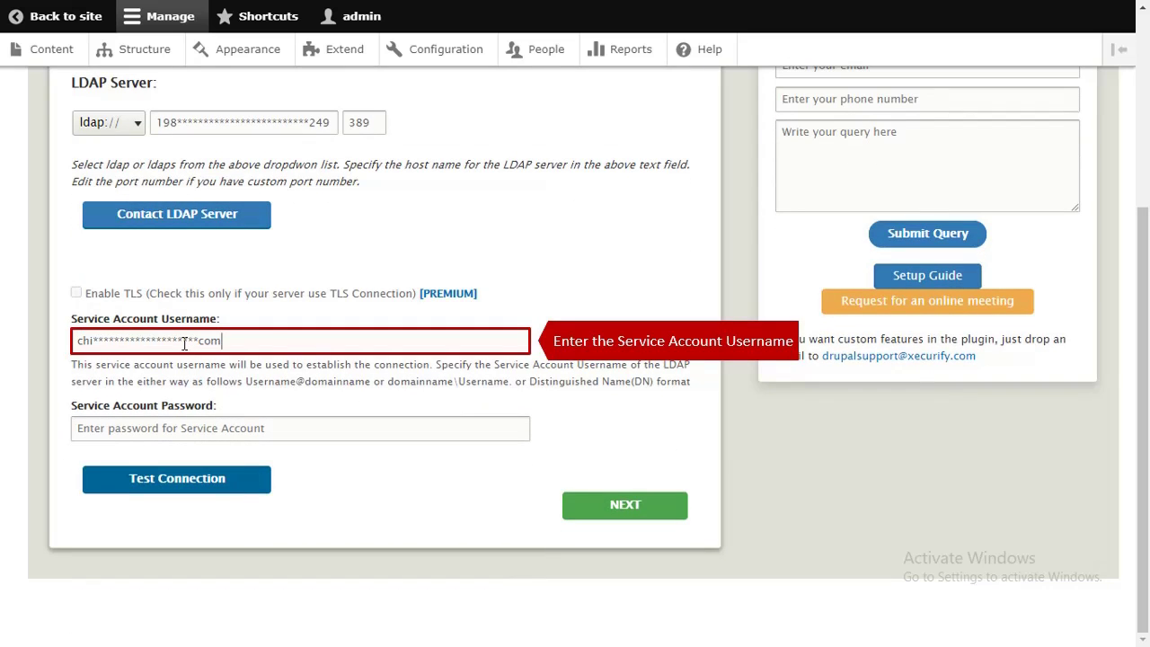
left_click(207, 423)
type("password")
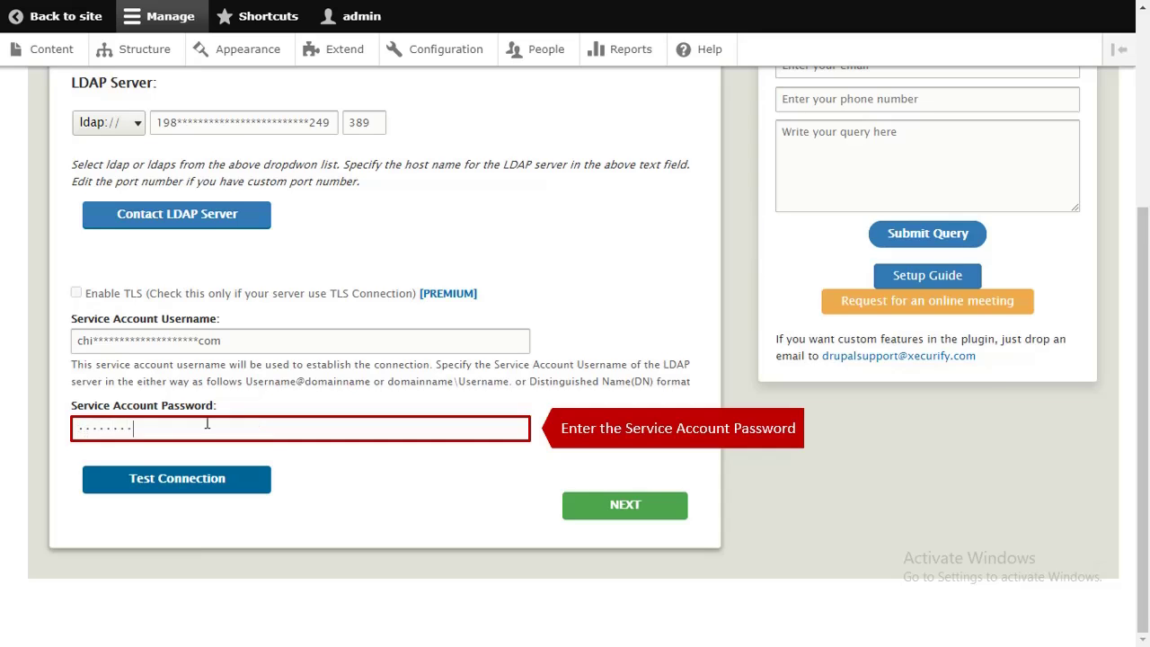
type("12")
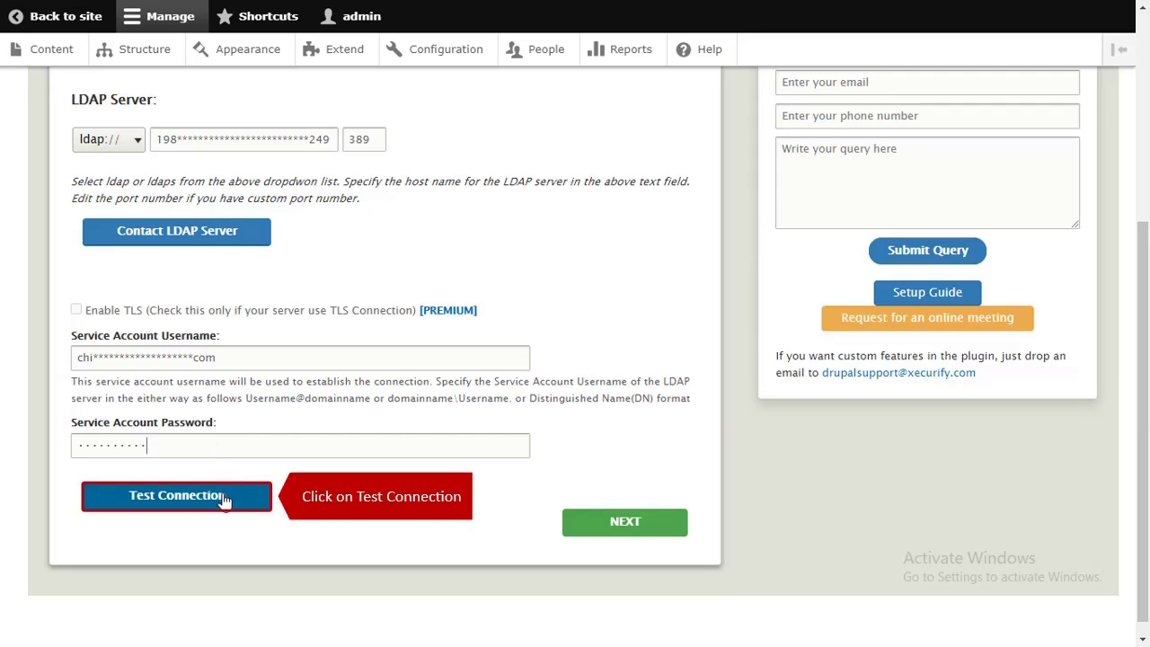
left_click(223, 497)
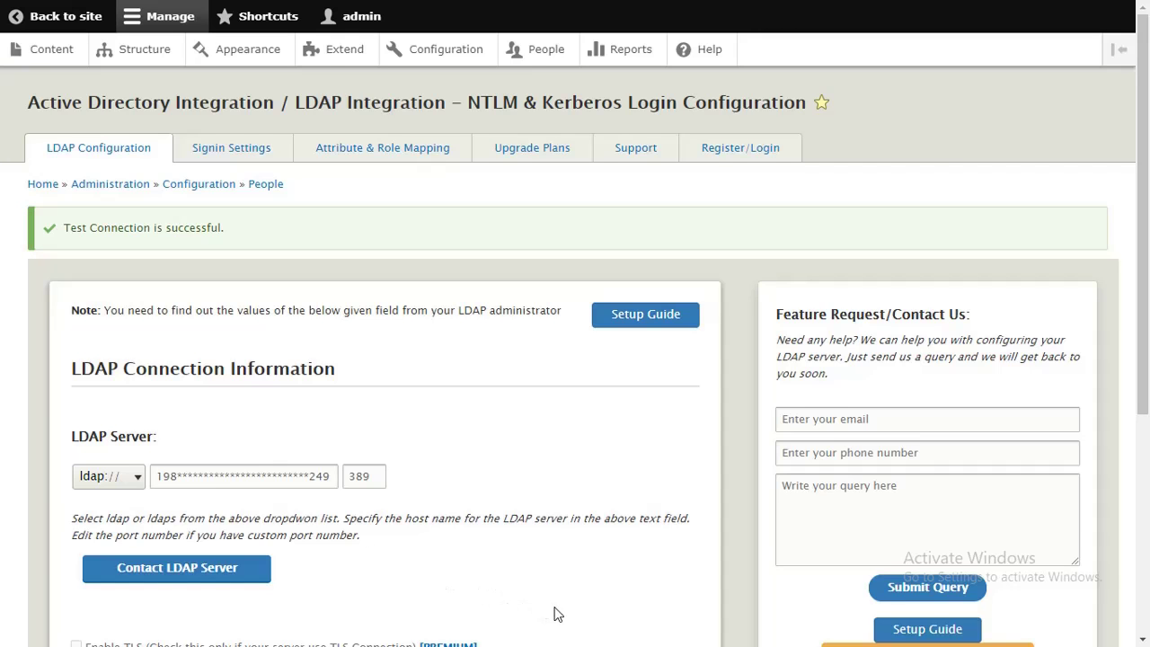
scroll(554, 614, "down", 4)
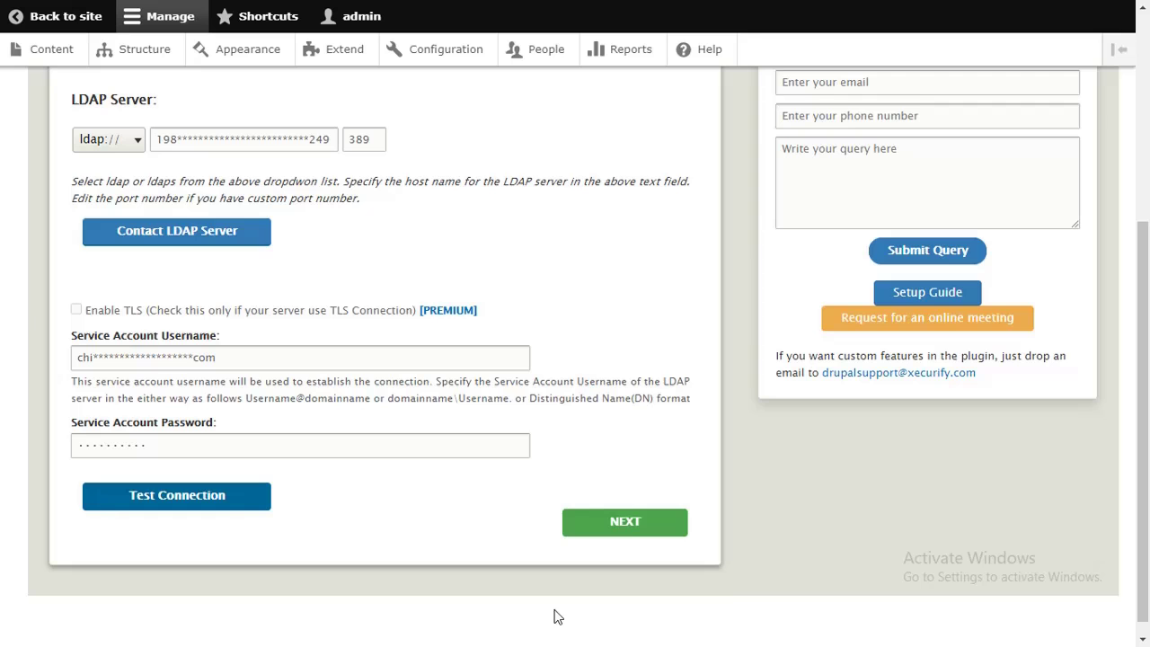
Enter the LDAP search base and choose userPrincipalName as the username attribute
left_click(627, 526)
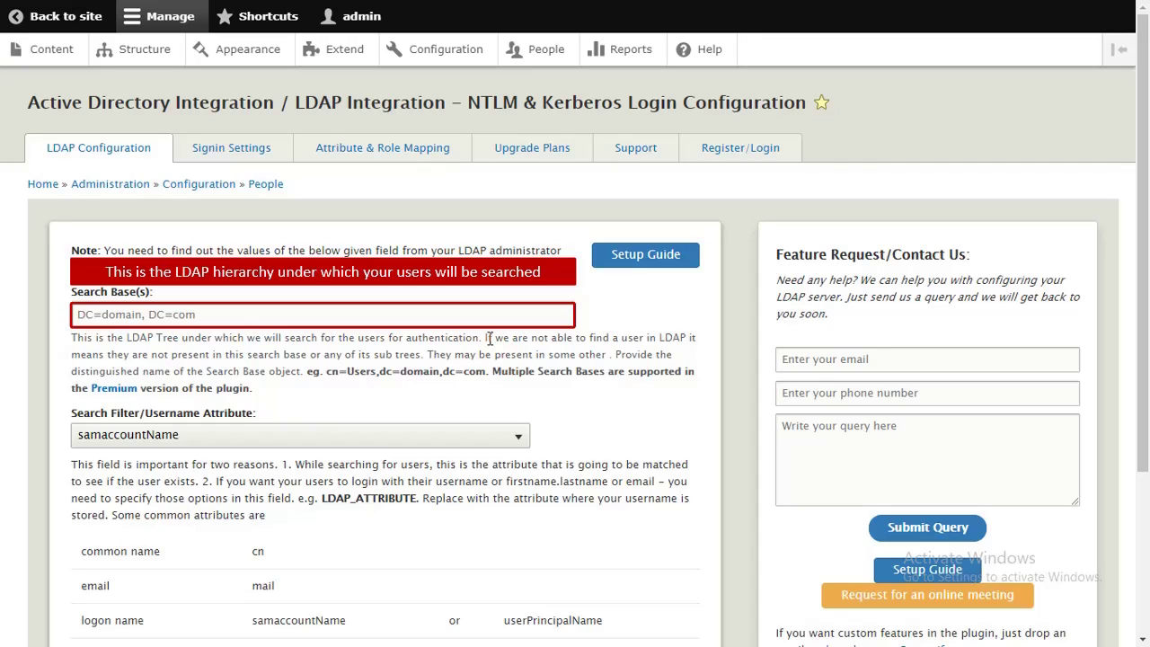
left_click(483, 317)
key("ctrl+v")
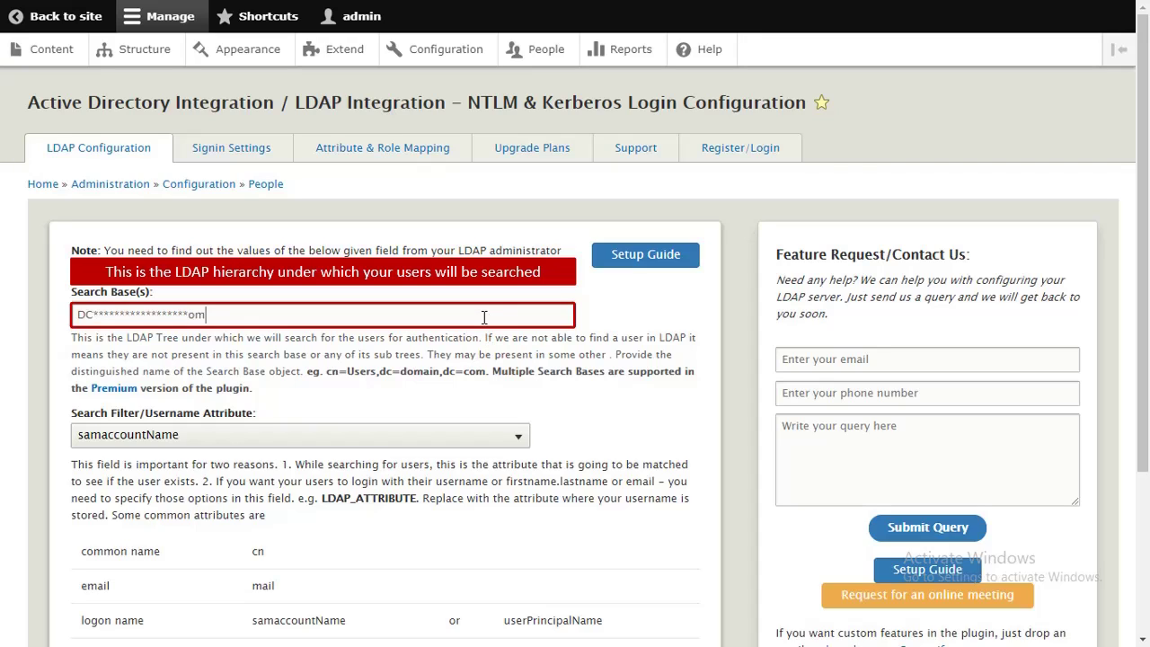
left_click(500, 440)
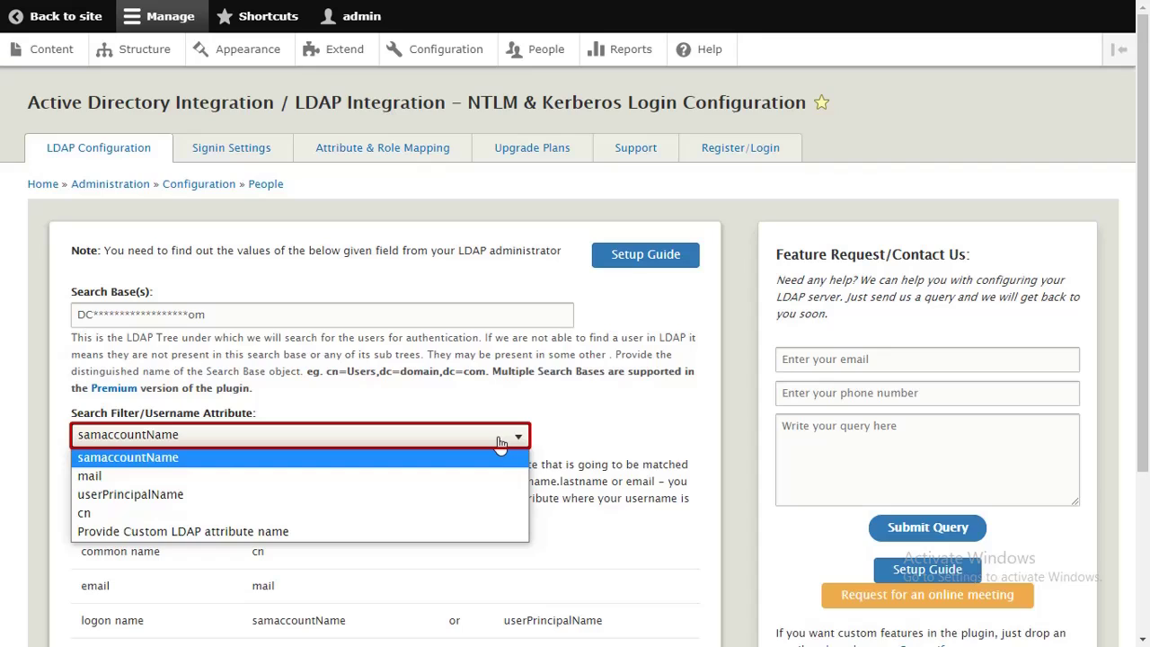
left_click(495, 494)
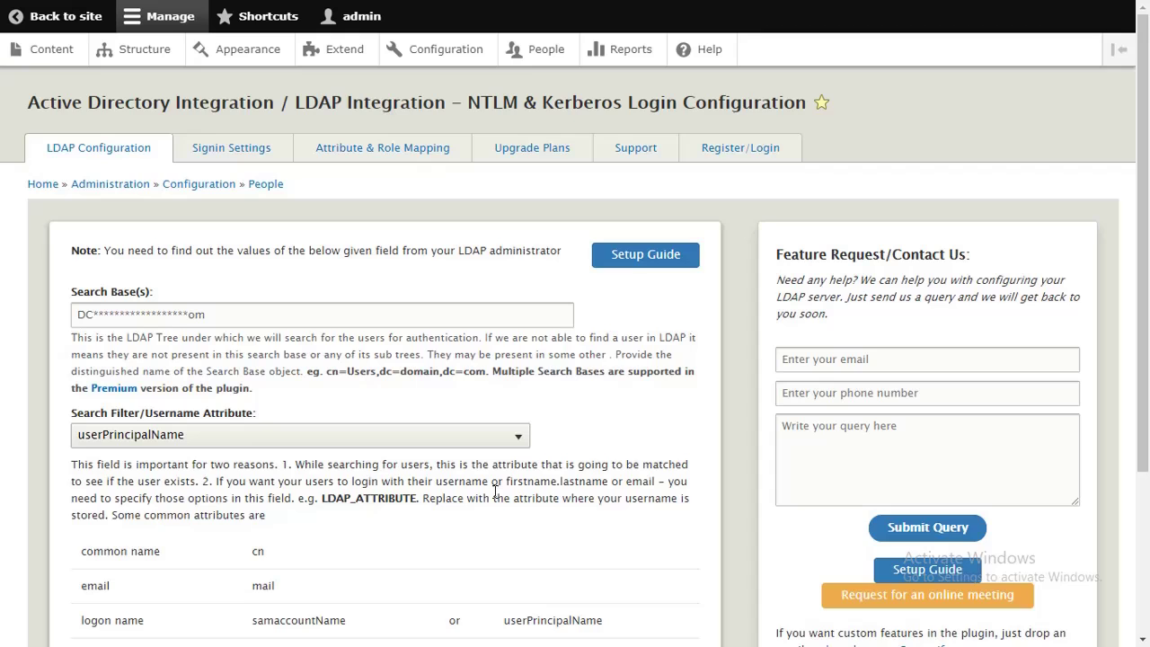
Enable Login with LDAP and use Save & Review Configurations
scroll(495, 492, "down", 3)
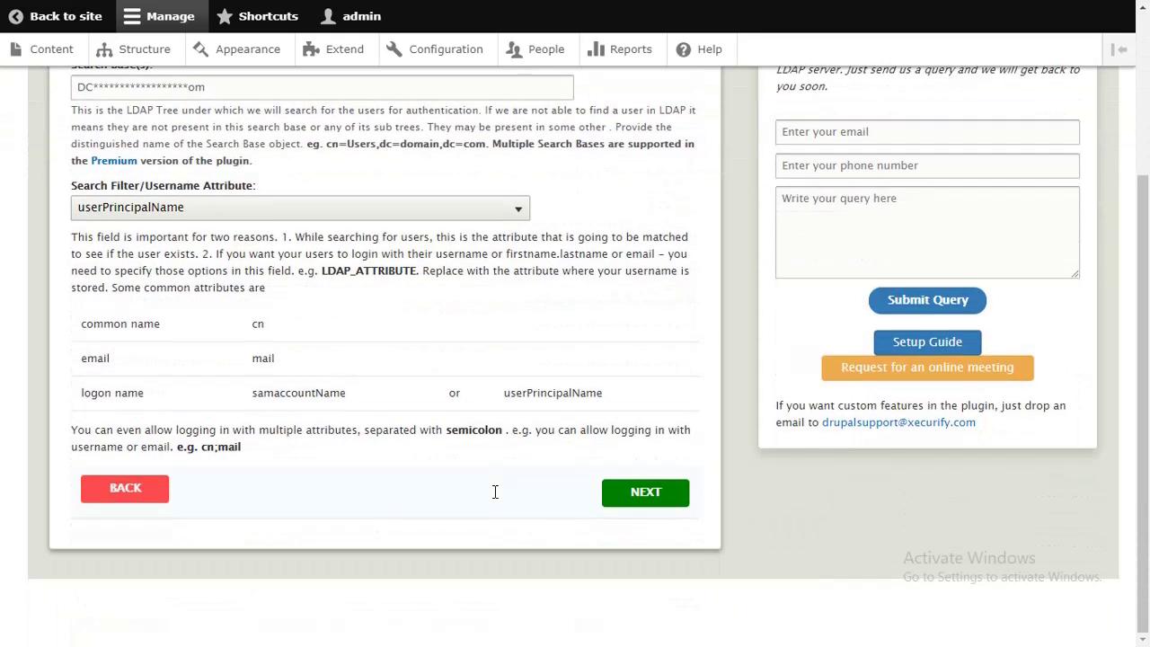
left_click(613, 495)
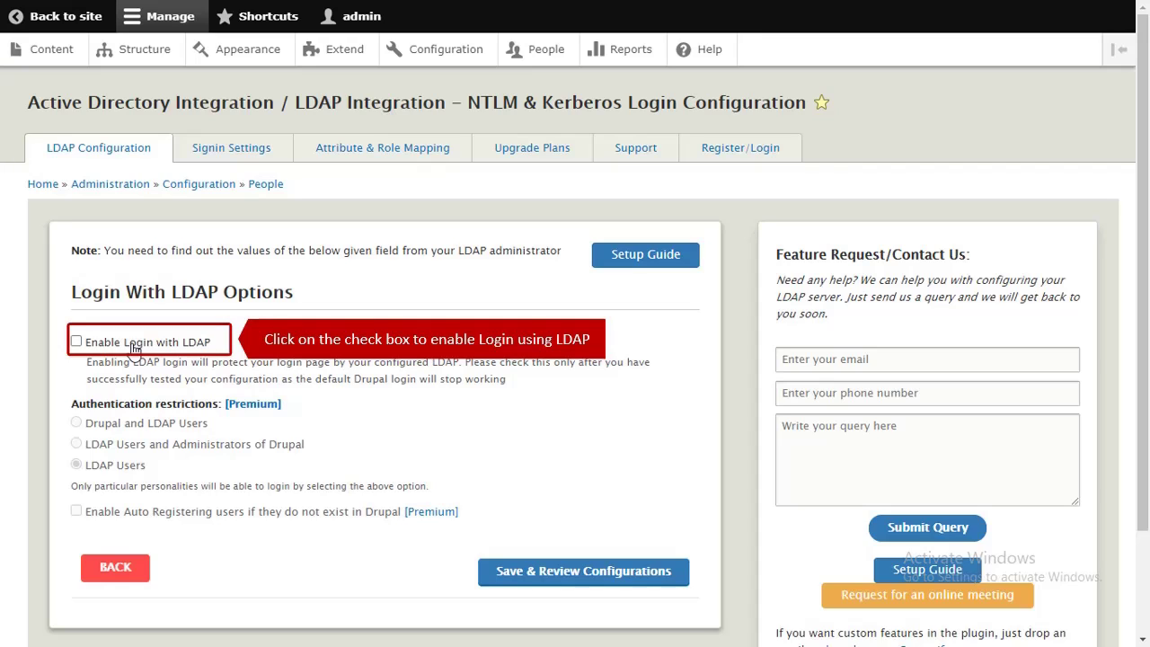
left_click(77, 341)
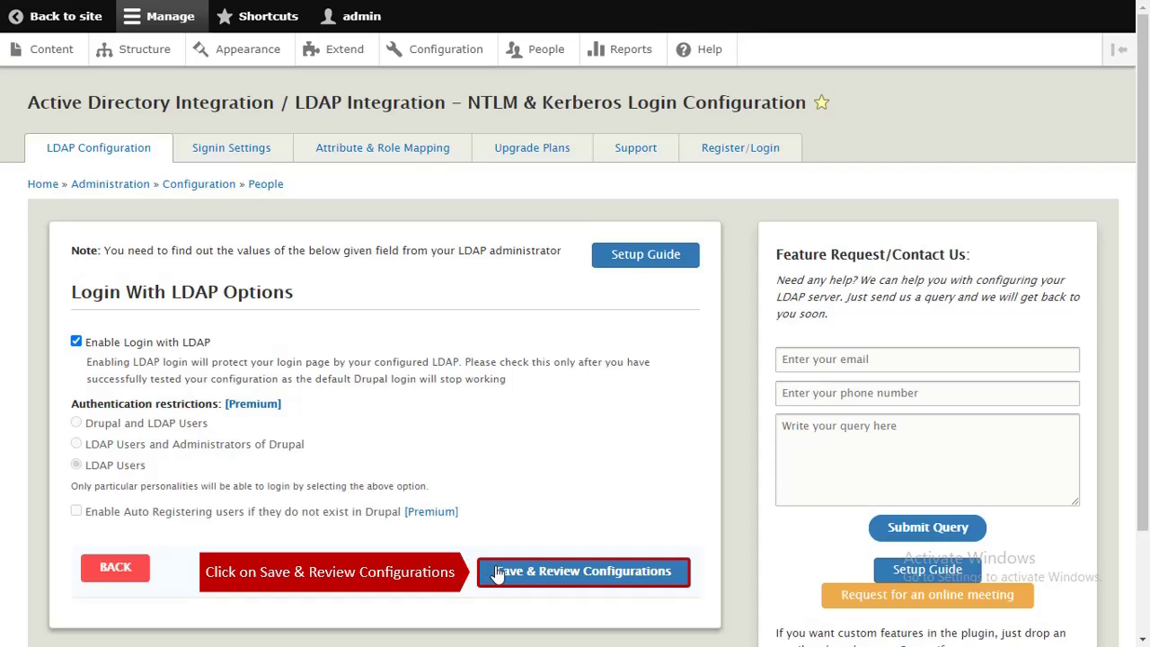
left_click(498, 573)
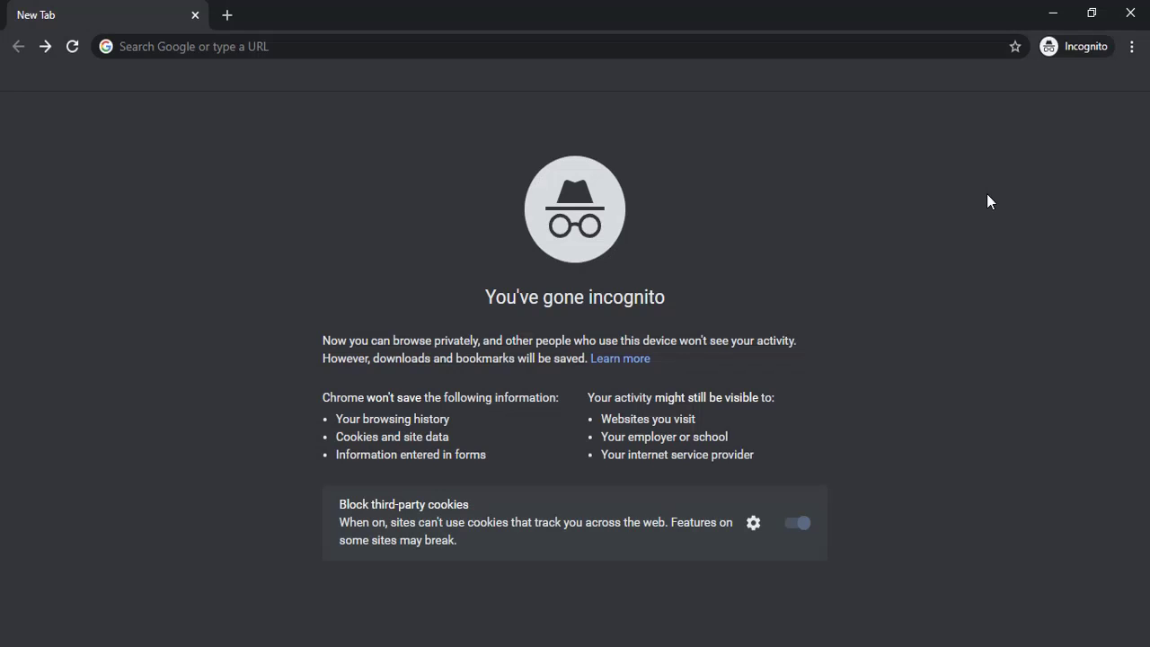
In the incognito window, open localhost/Drupal's login form and sign in with the AD username and password
left_click(923, 53)
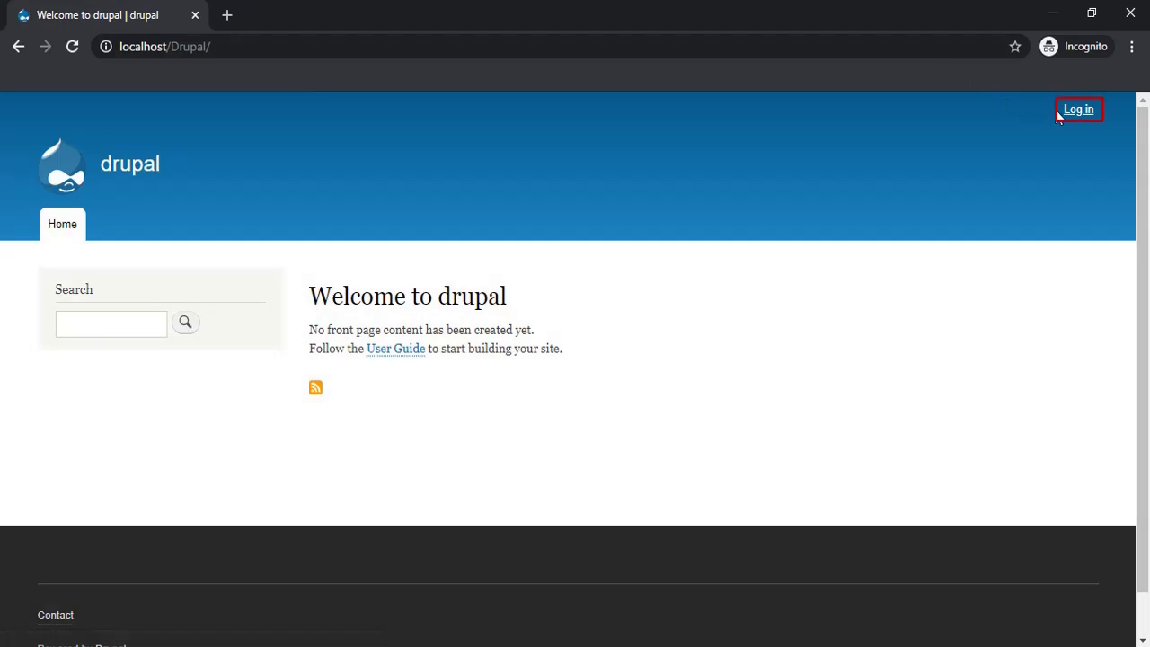
left_click(1069, 113)
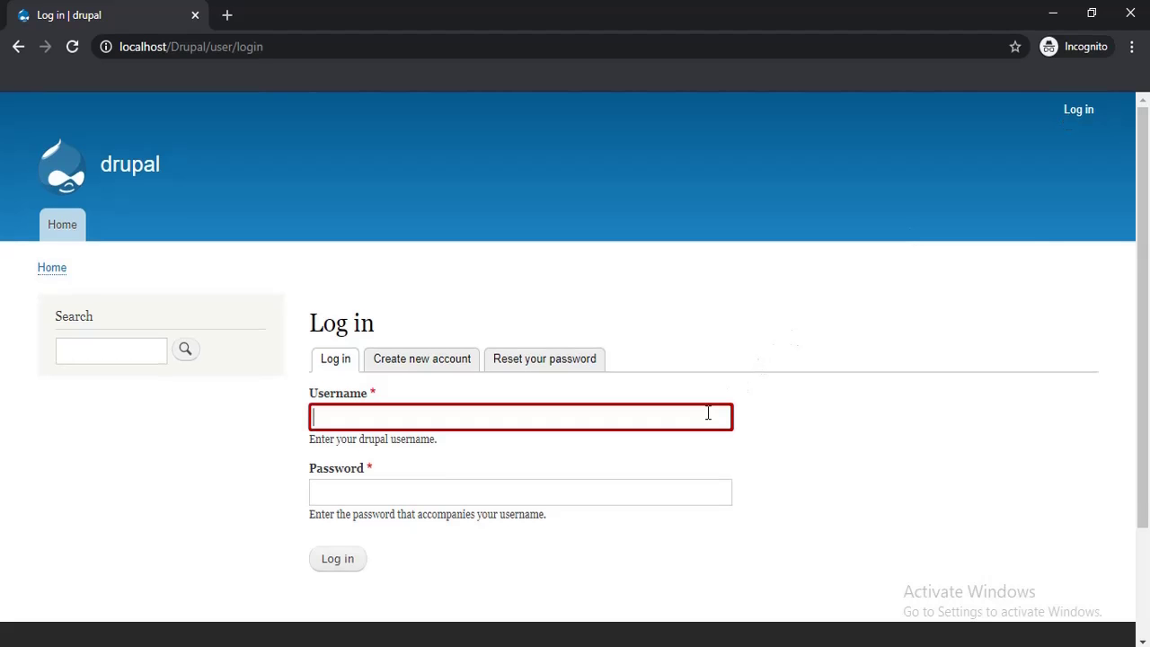
type("Chi*****************com")
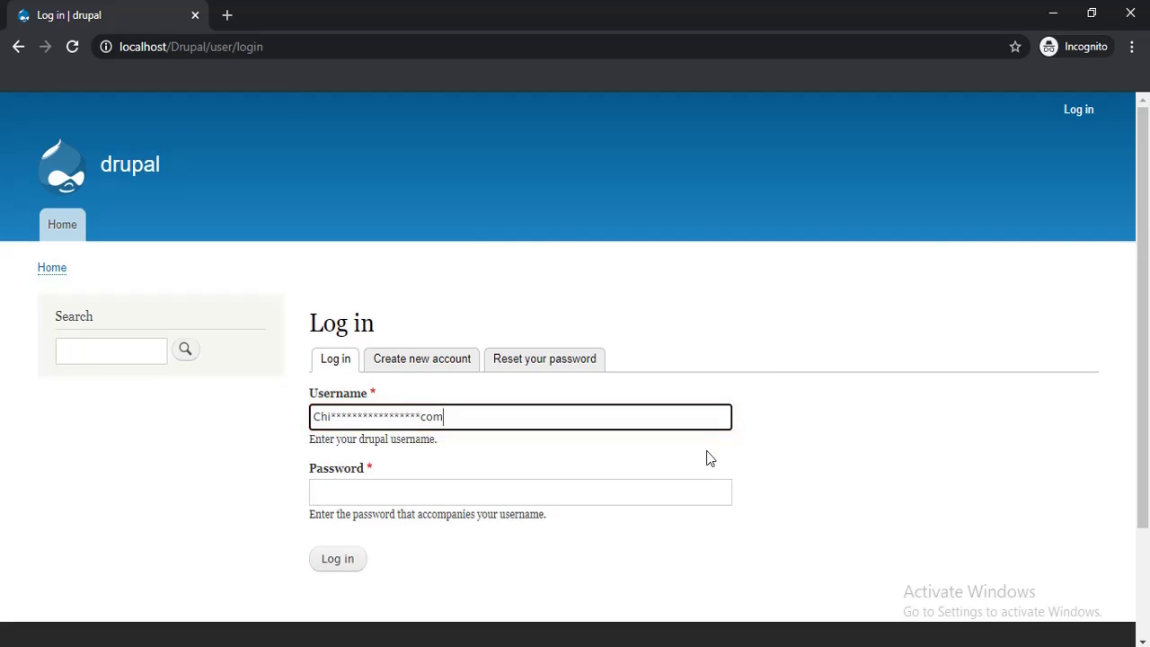
left_click(703, 488)
type("*********")
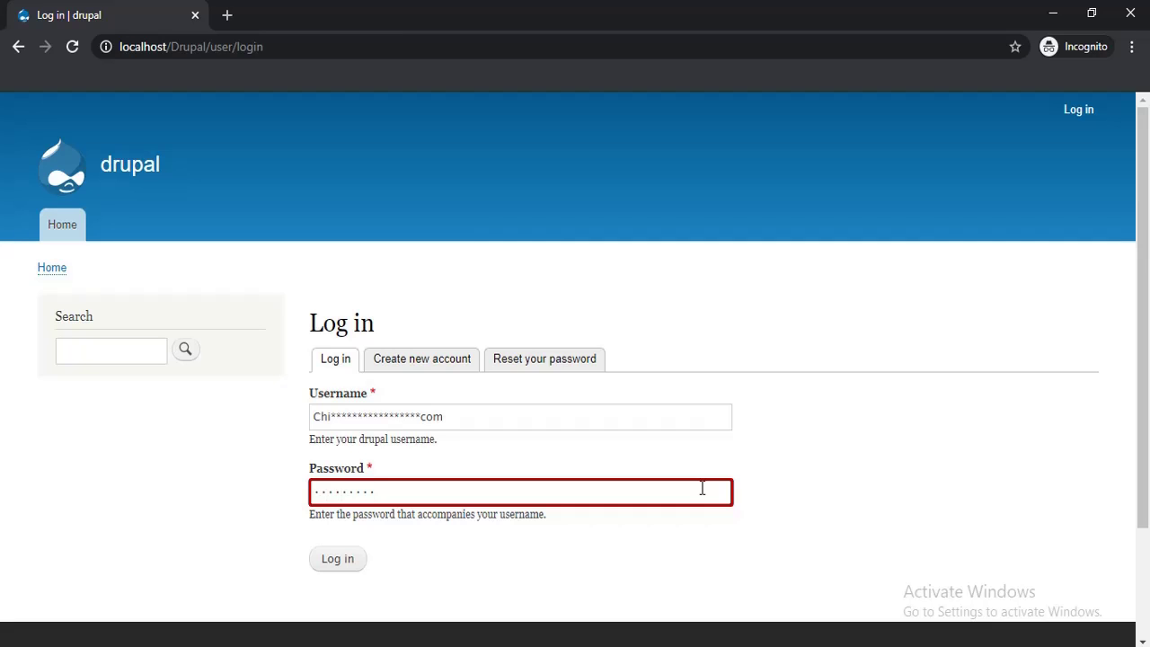
left_click(359, 563)
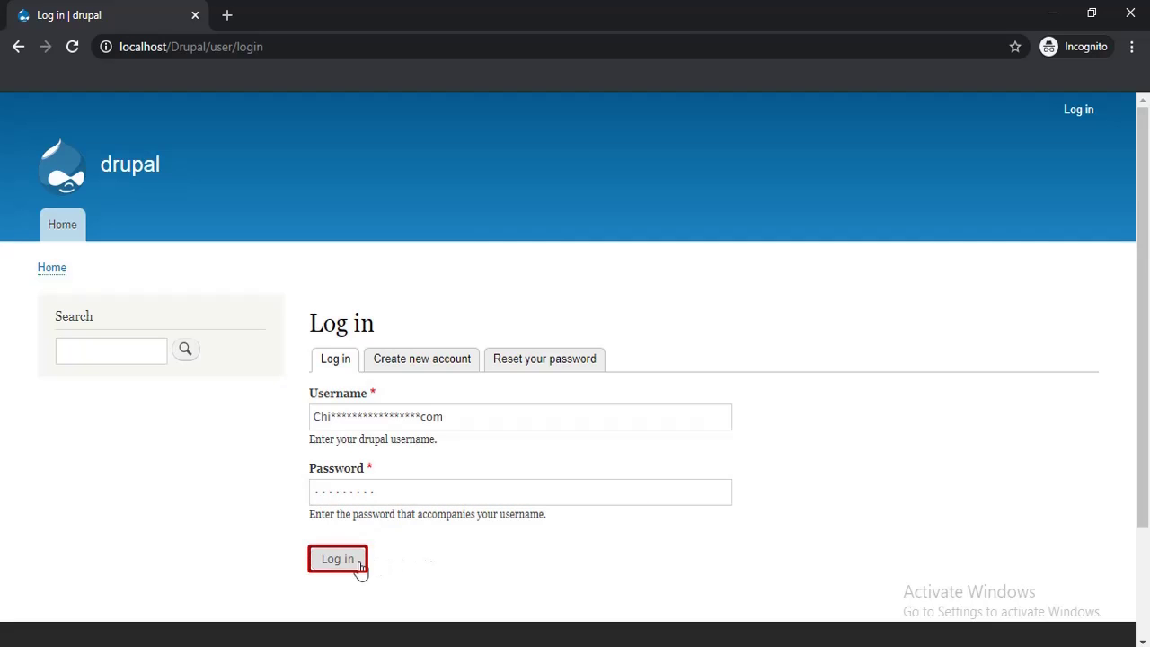